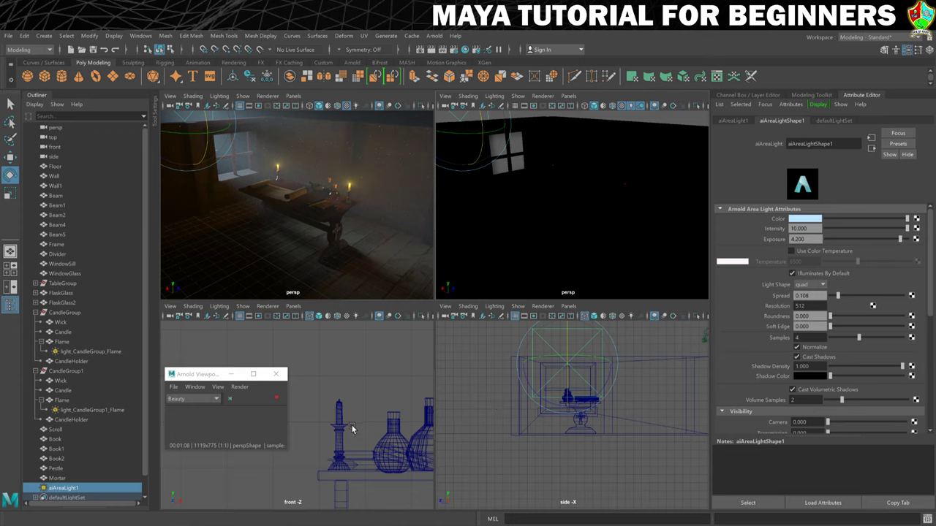
Stop the Arnold Viewport render and show the top-right persp view with textured shading.
left_click(276, 399)
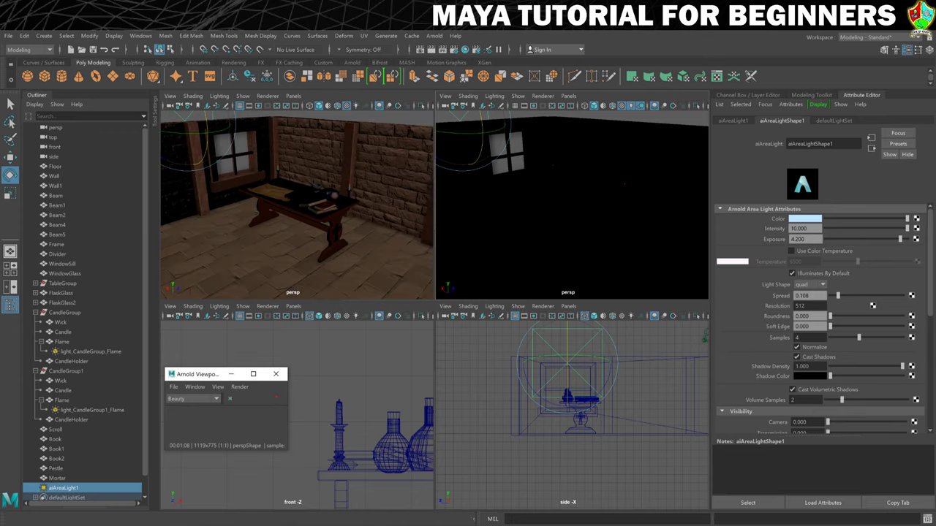
left_click(580, 193)
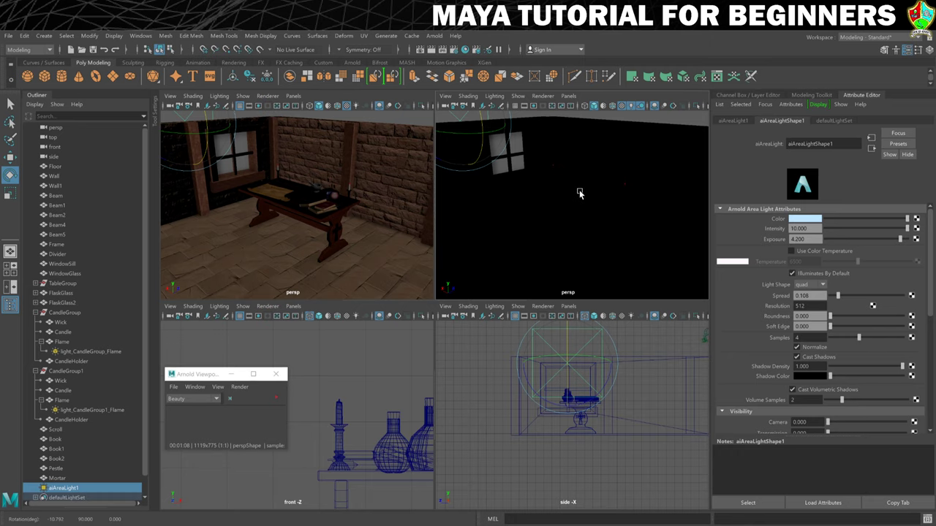
key("6")
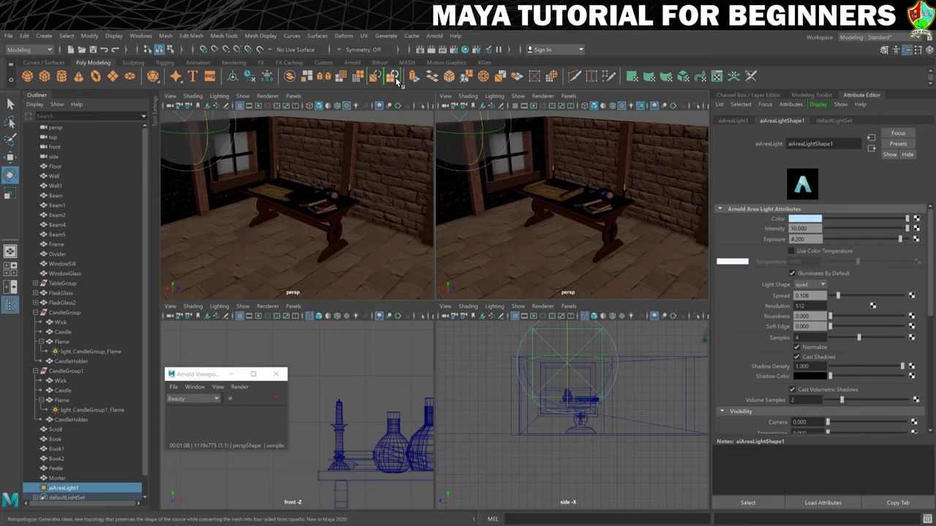
Open Hypershade maximized and select the M_HealthLiquid material.
left_click(463, 49)
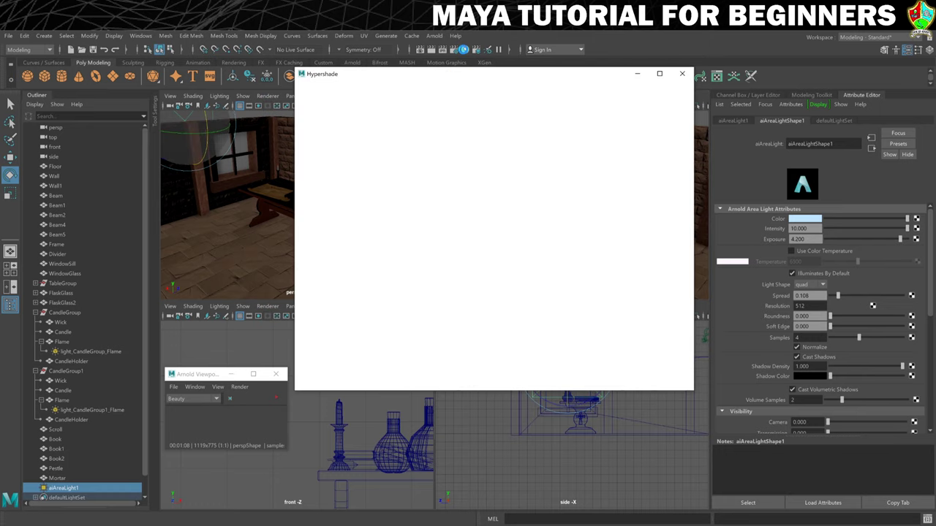
left_click(659, 72)
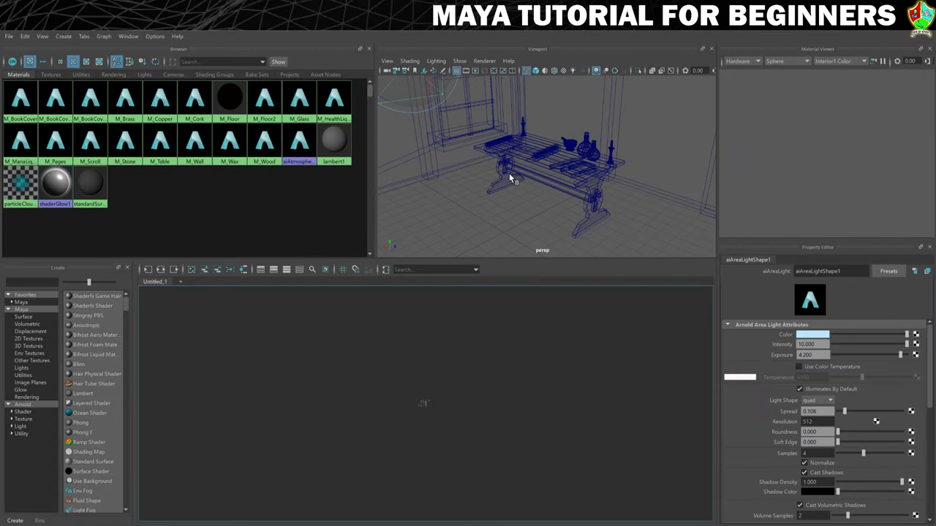
key("6")
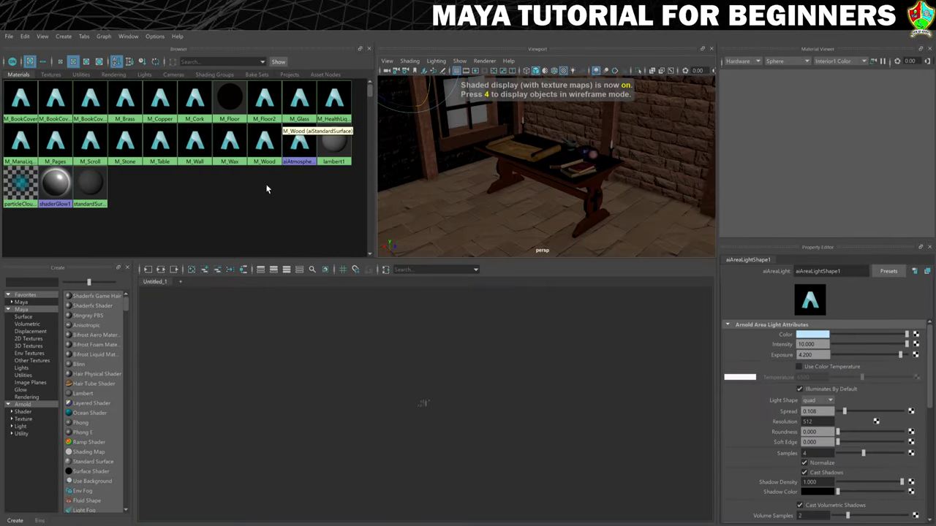
left_click(333, 101)
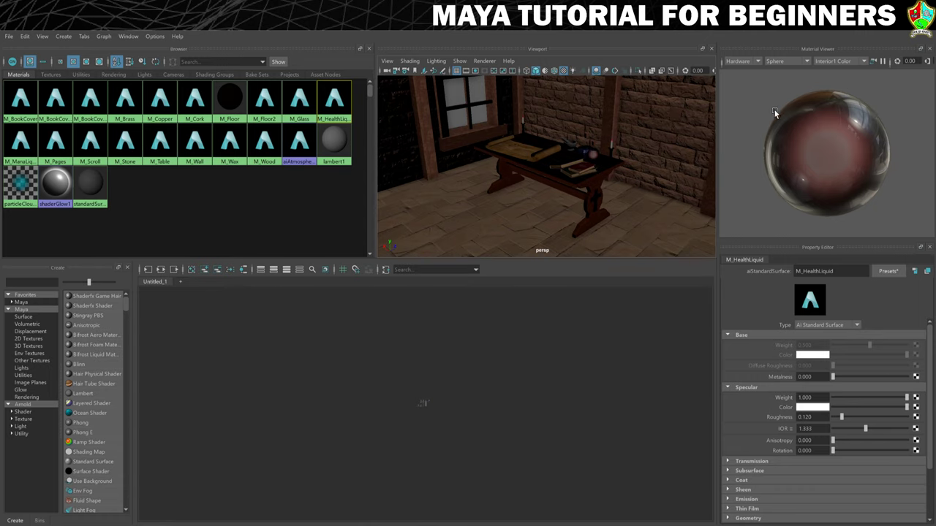
scroll(734, 391, "down", 3)
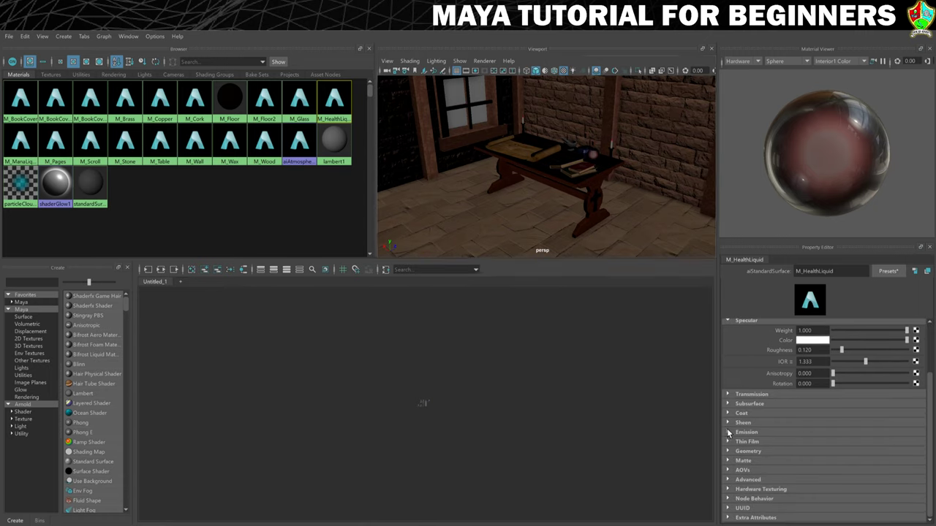
Set M_HealthLiquid's emission colour to red with emission weight 1.
left_click(727, 432)
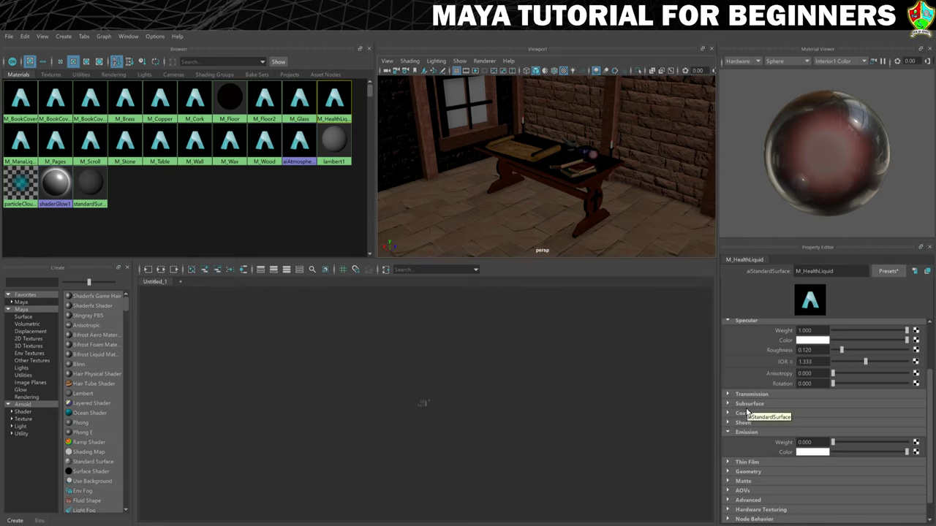
left_click(821, 452)
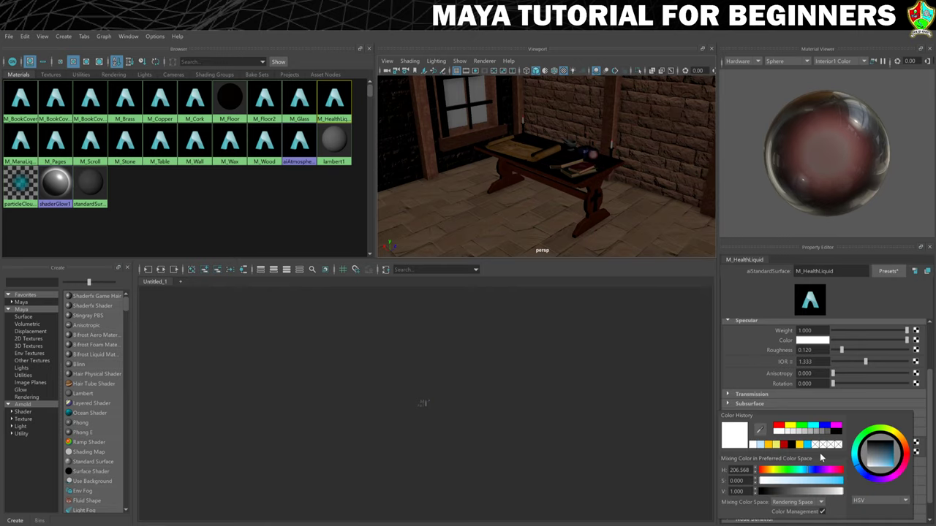
left_click(779, 428)
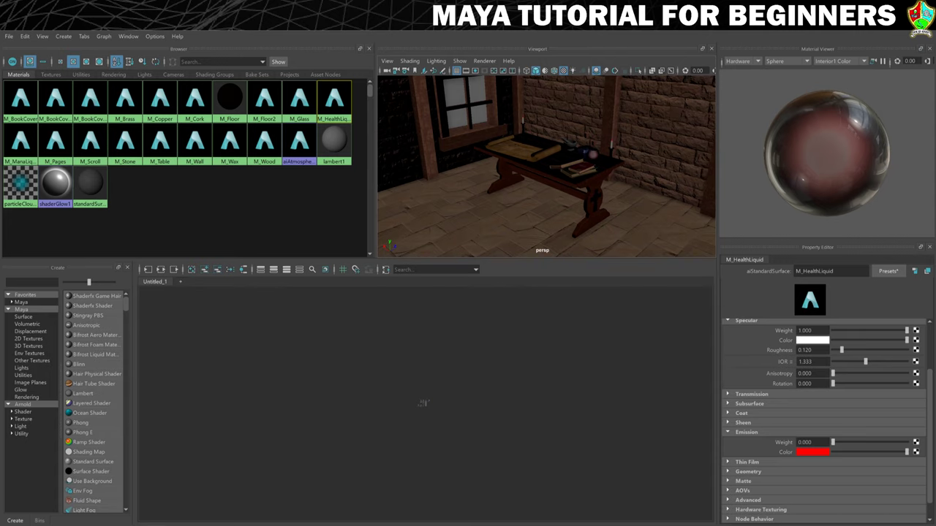
left_click_drag(833, 443, 918, 445)
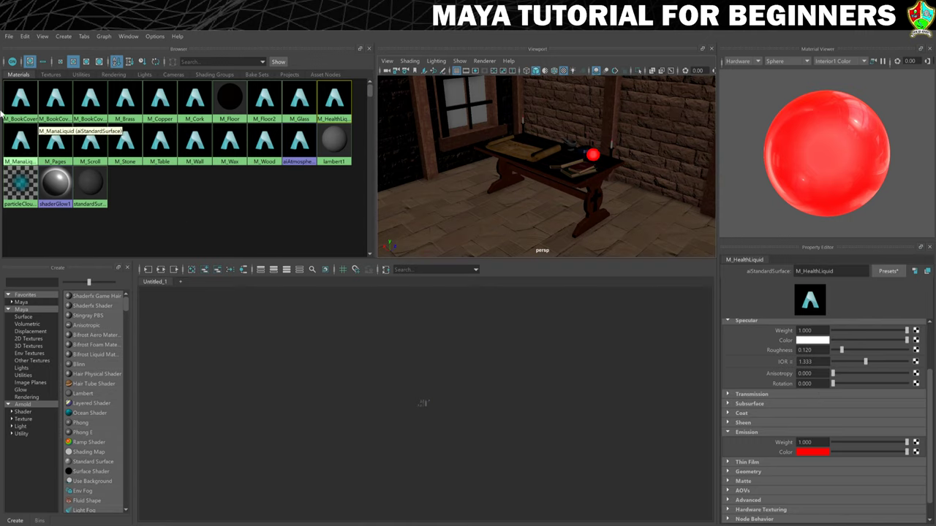
Give M_ManaLiquid blue emission at weight 1 and a cyan specular colour.
left_click(24, 146)
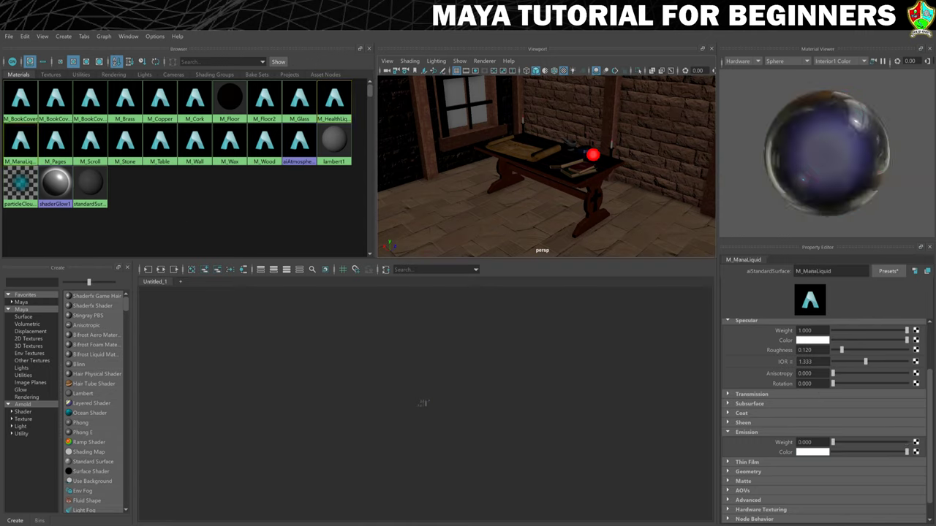
left_click(813, 452)
left_click(818, 426)
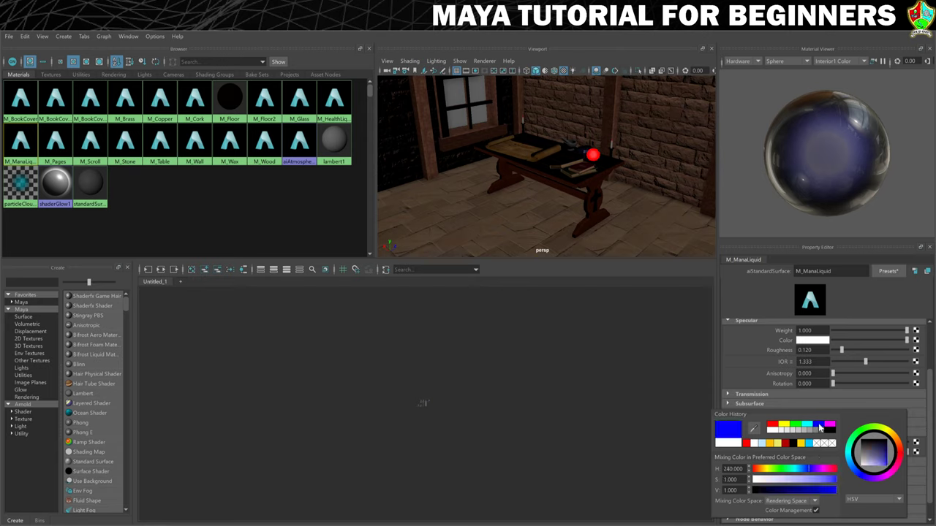
left_click_drag(835, 444, 908, 443)
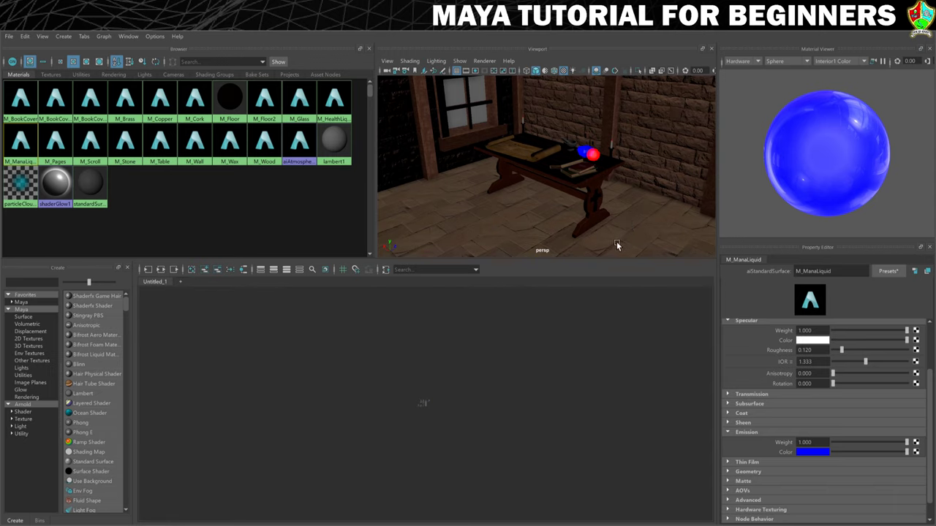
left_click(815, 342)
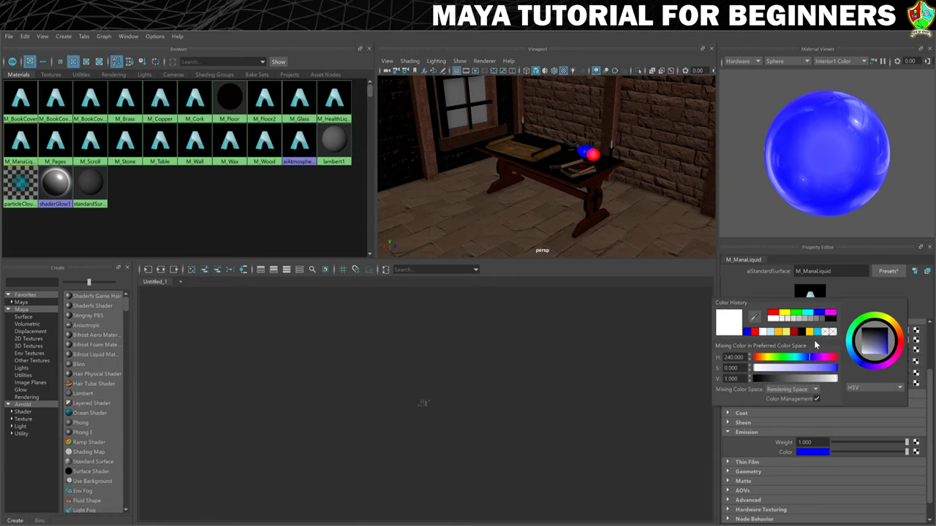
left_click(815, 341)
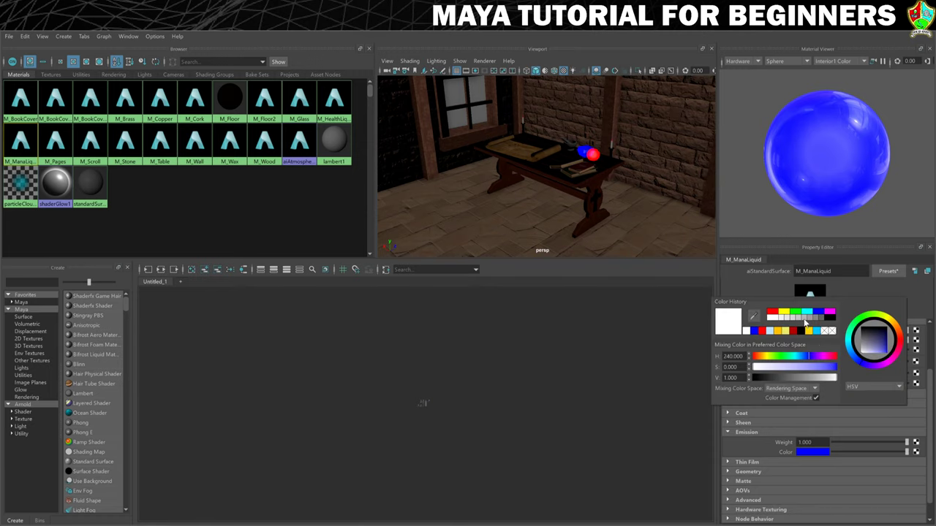
left_click(807, 312)
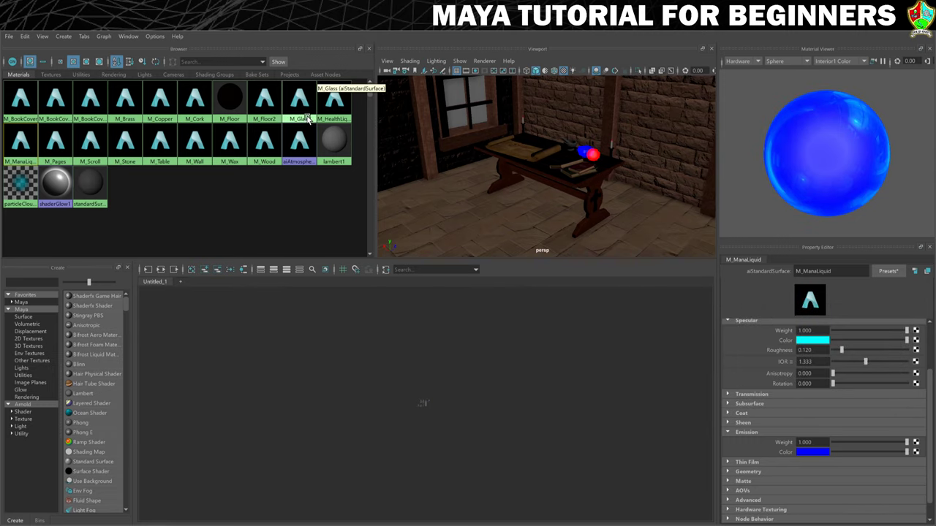
Set M_HealthLiquid's specular colour to a light pink.
left_click(333, 99)
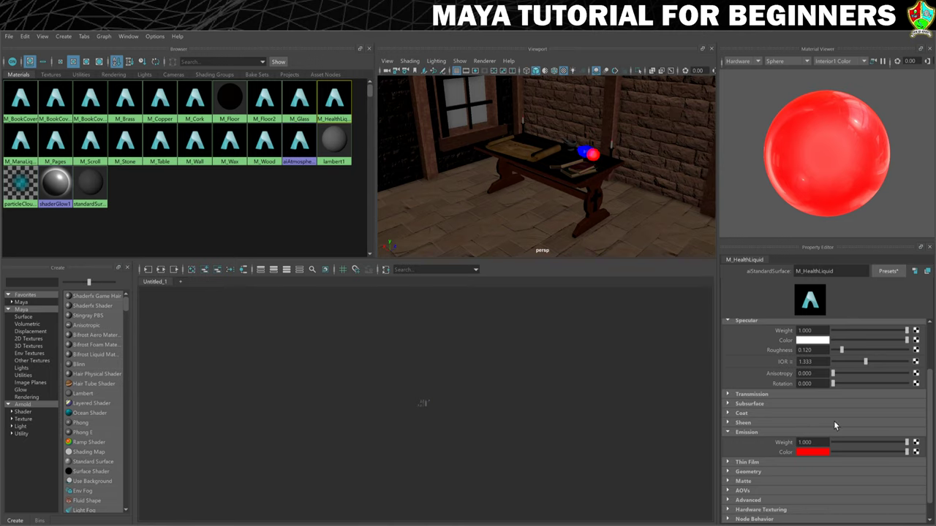
left_click(808, 341)
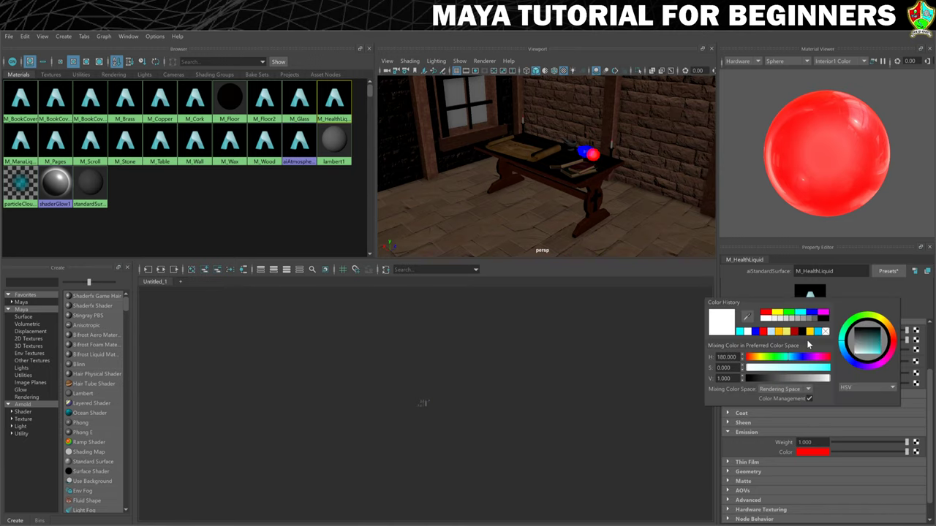
left_click(766, 315)
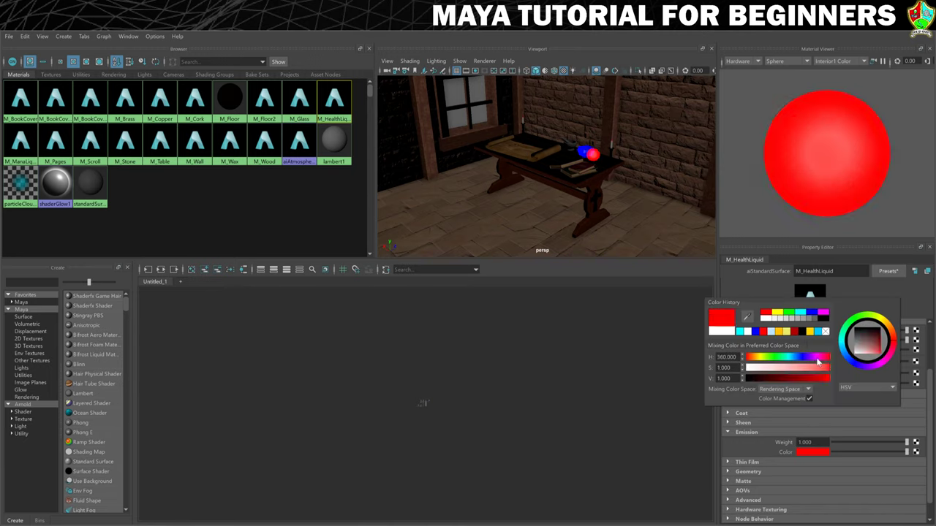
mouse_move(879, 356)
left_mouse_down()
mouse_move(869, 346)
mouse_move(895, 362)
mouse_move(842, 360)
mouse_move(868, 360)
left_mouse_up()
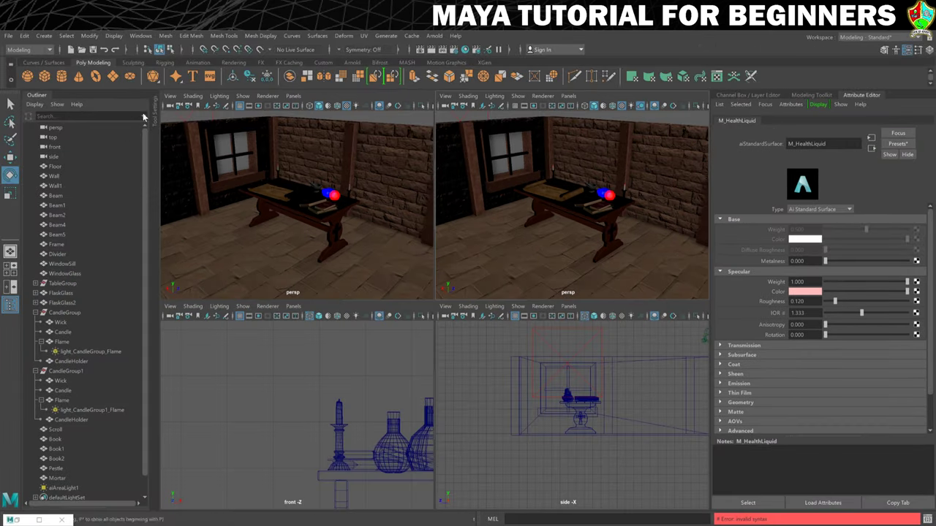
Switch the persp view's renderer to Arnold, close in on the potion flasks, and start rendering.
left_click(266, 97)
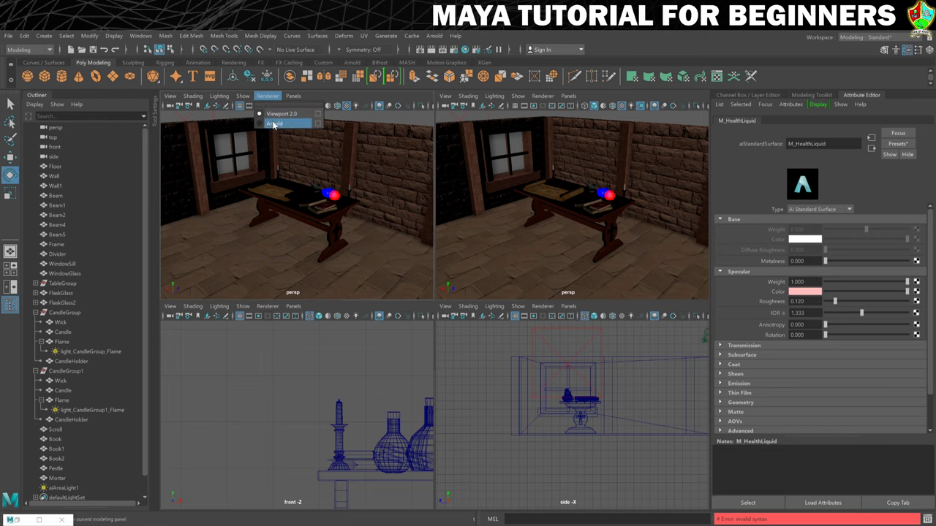
left_click(274, 124)
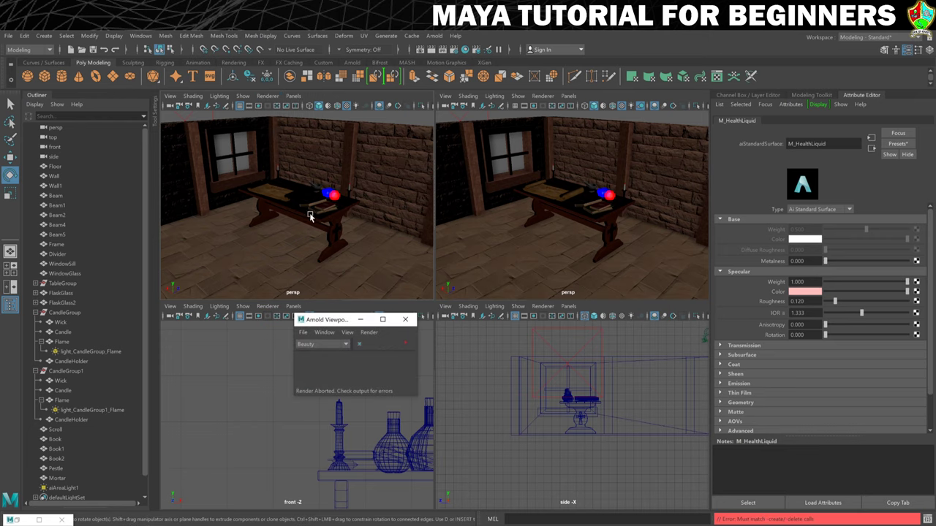
scroll(311, 217, "up", 2)
scroll(310, 217, "up", 3)
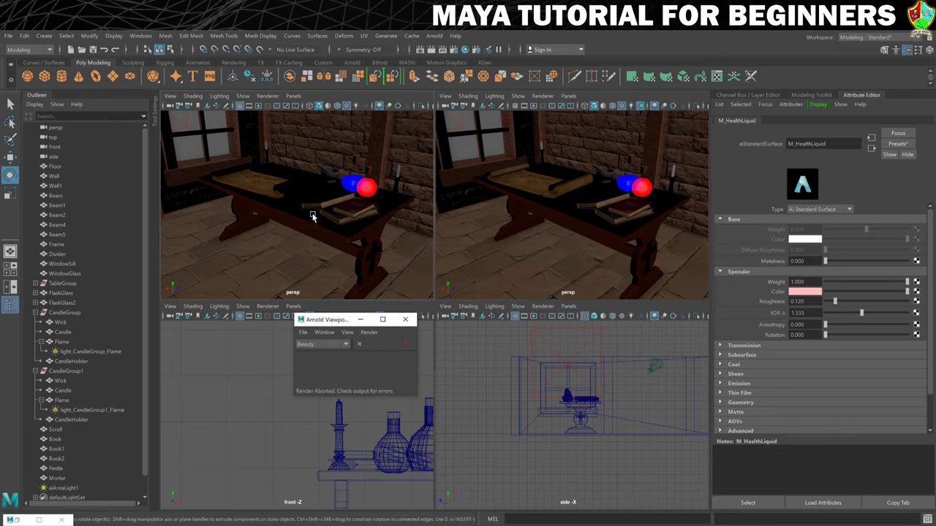
mouse_move(339, 204)
left_mouse_down("alt")
mouse_move(315, 206)
mouse_move(324, 211)
left_mouse_up("alt")
scroll(324, 211, "up", 2)
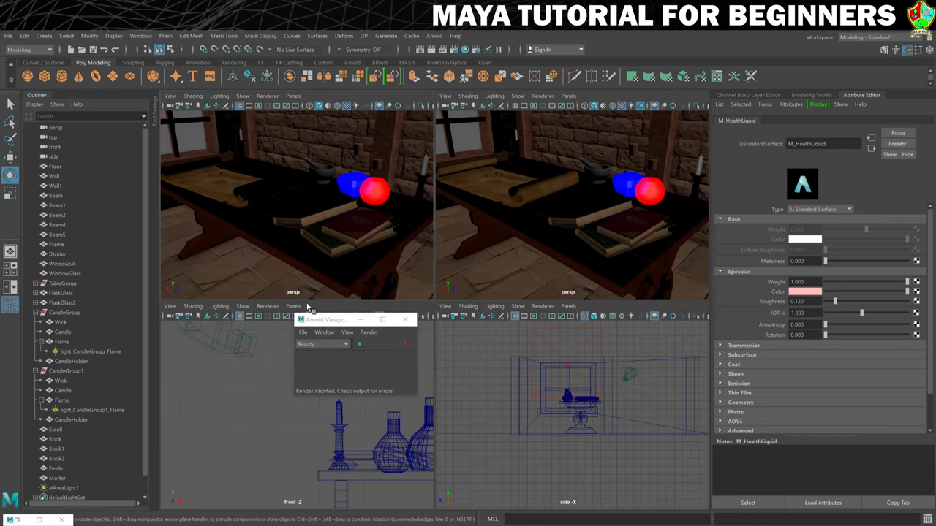
left_click(406, 344)
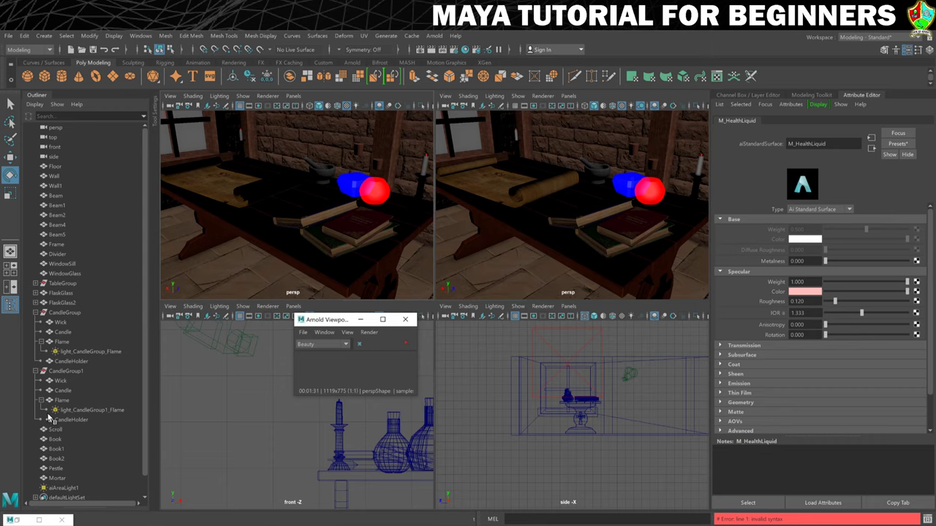
Collapse the candle groups in the Outliner and move HealthLiquid slightly down in FlaskGlass.
scroll(70, 414, "down", 2)
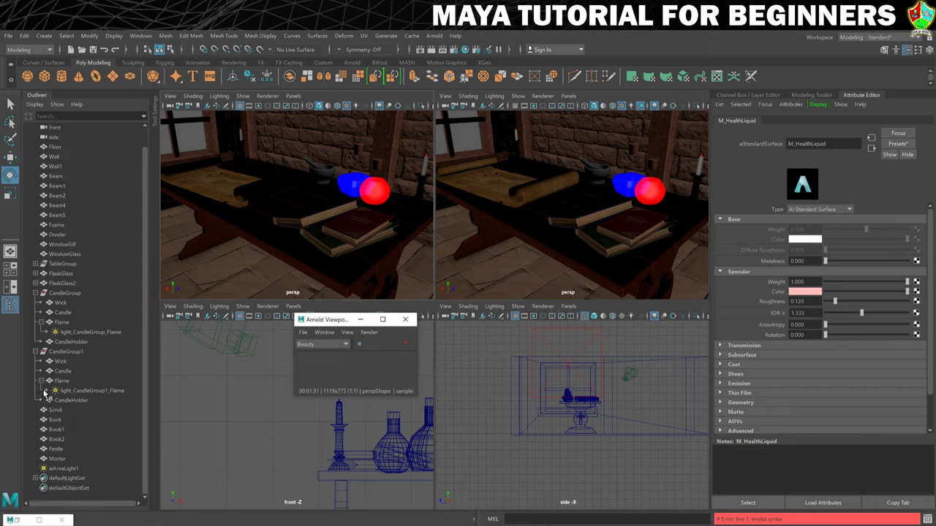
left_click(35, 352)
left_click(36, 313)
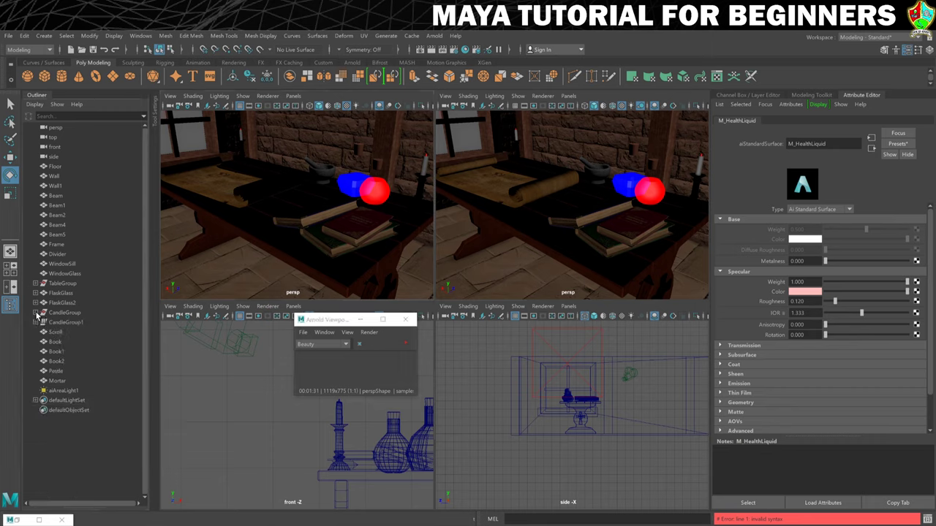
left_click(35, 293)
left_click(70, 303)
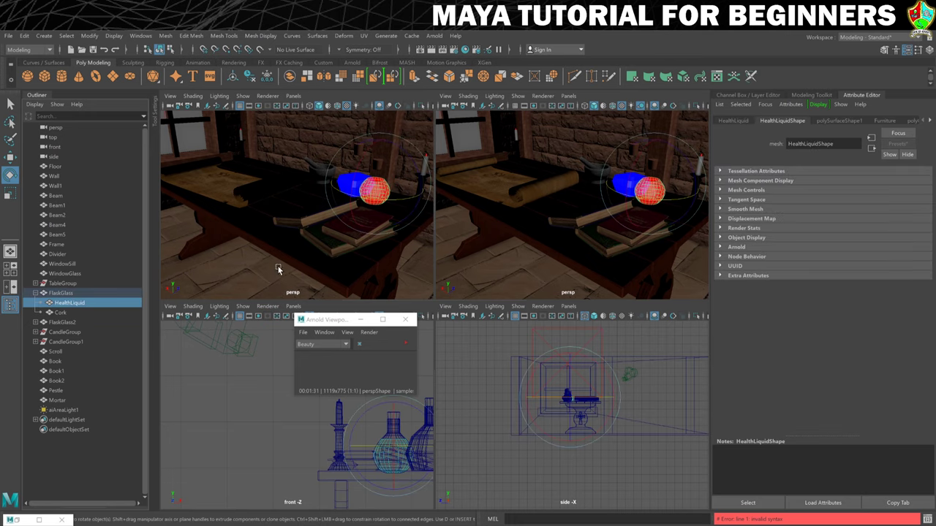
key("w")
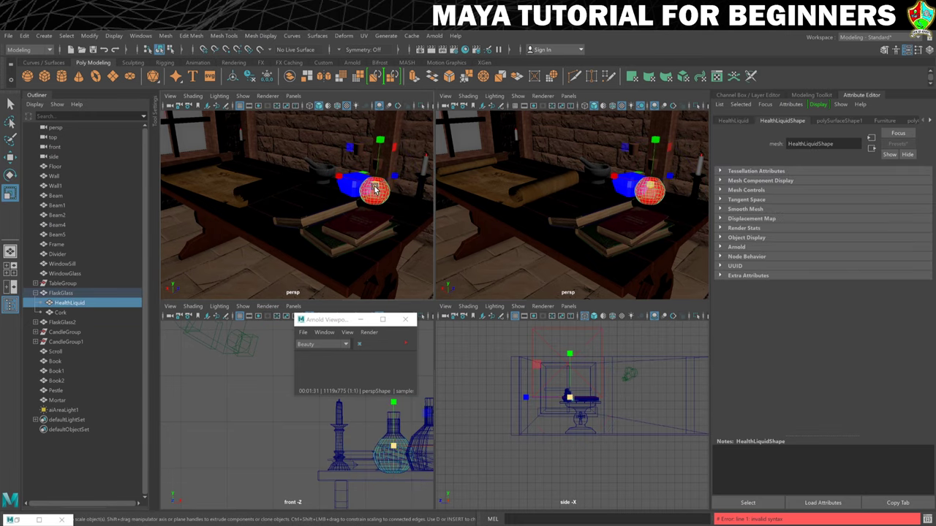
left_click_drag(374, 186, 374, 190)
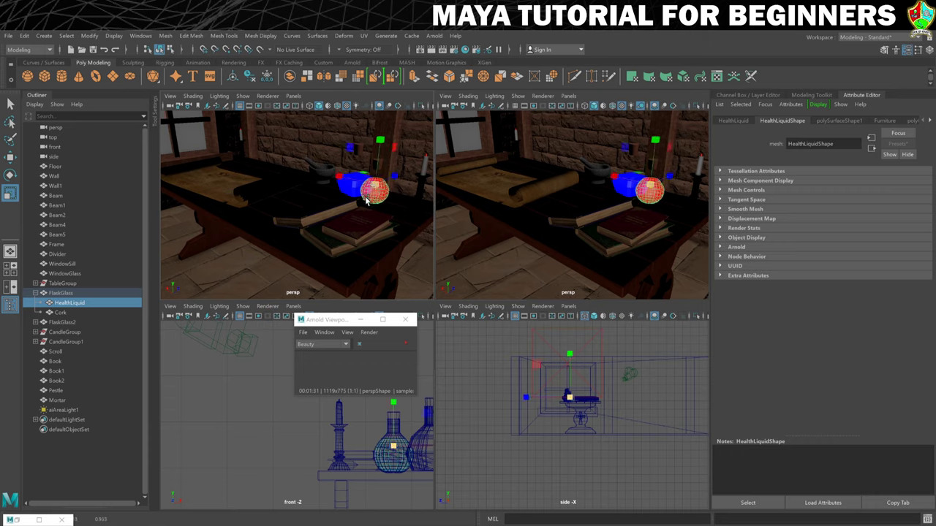
Move ManaLiquid slightly down inside FlaskGlass2, then clear the selection.
left_click(35, 323)
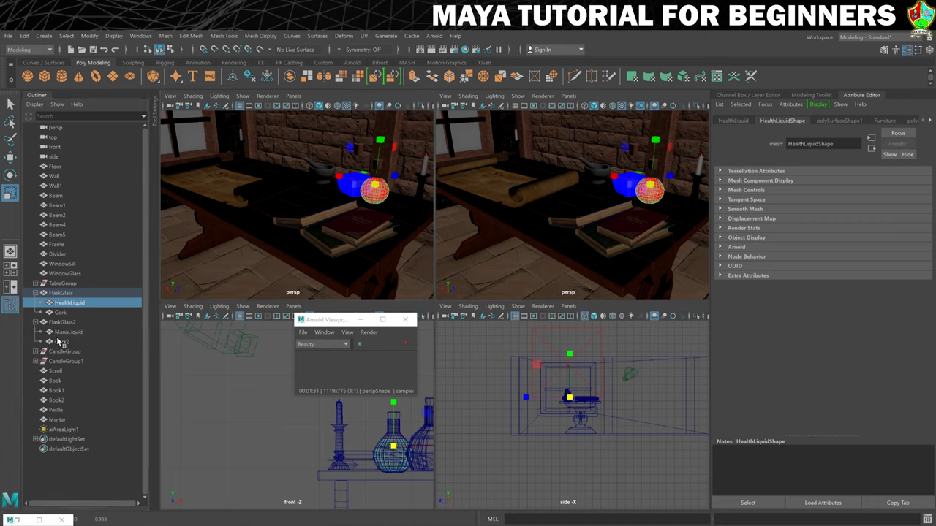
left_click(68, 333)
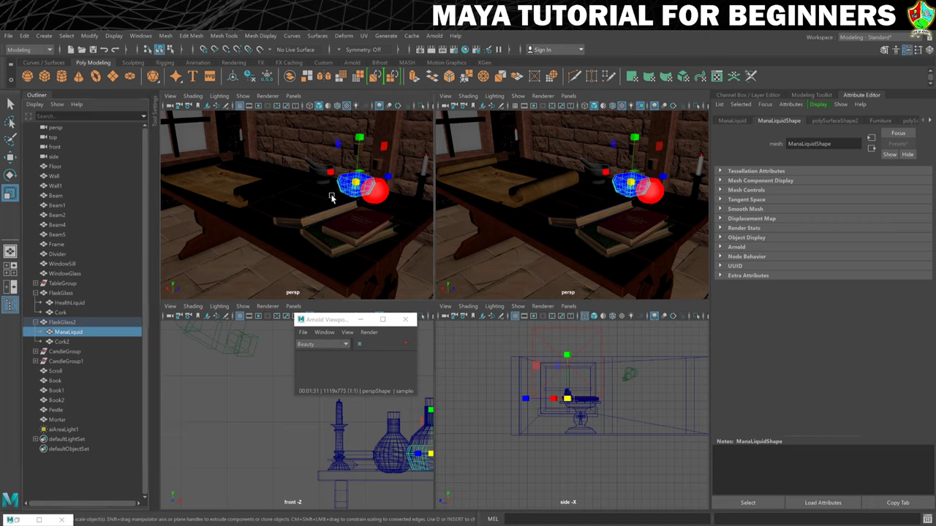
left_click_drag(352, 182, 351, 186)
key("r")
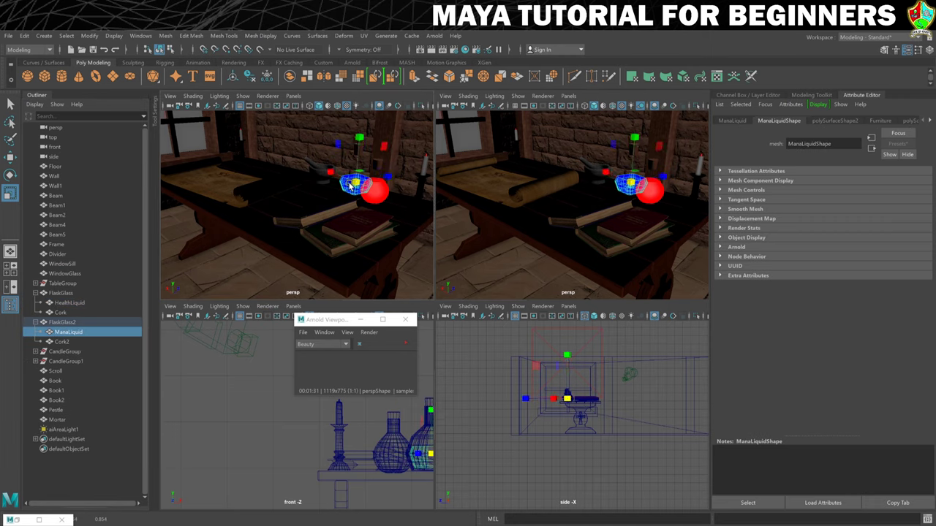
left_click(349, 210)
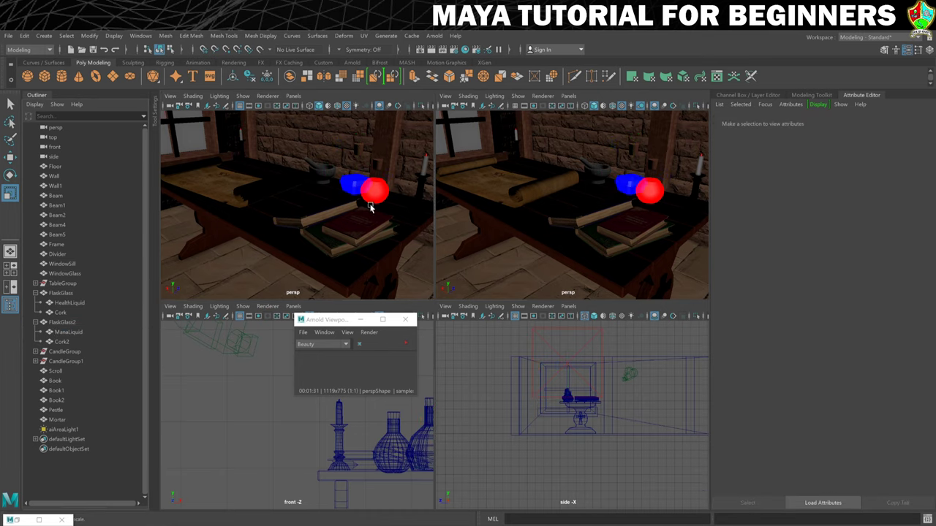
In Hypershade, set the Emission Weight of M_ManaLiquid and M_HealthLiquid to 200.
left_click(39, 520)
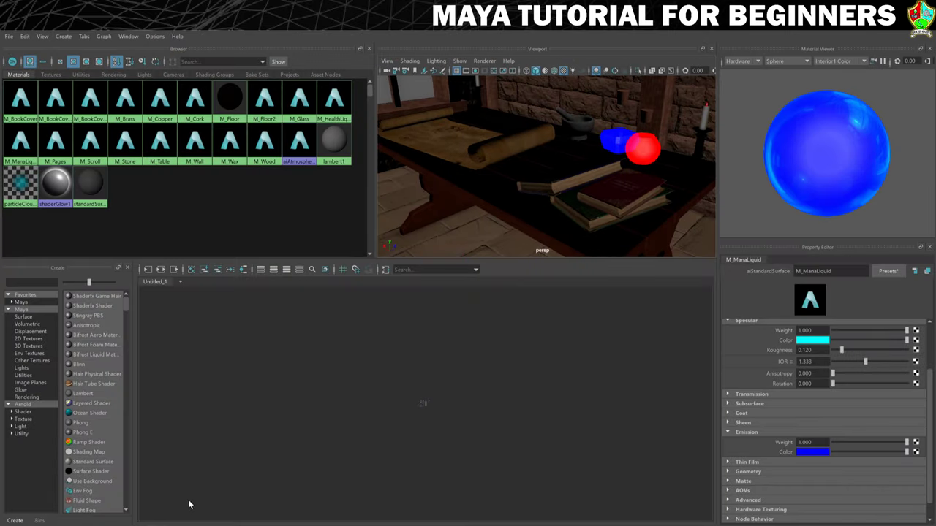
double_click(804, 443)
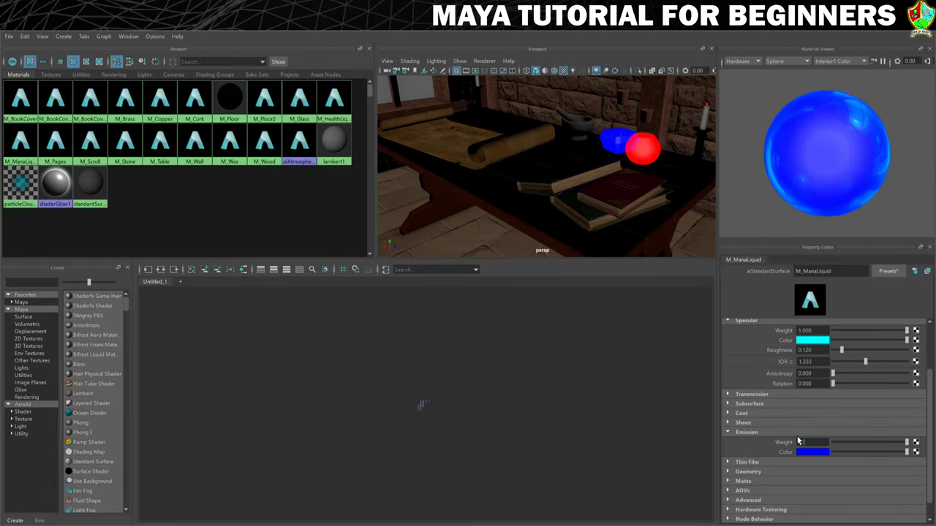
type("200")
key("Return")
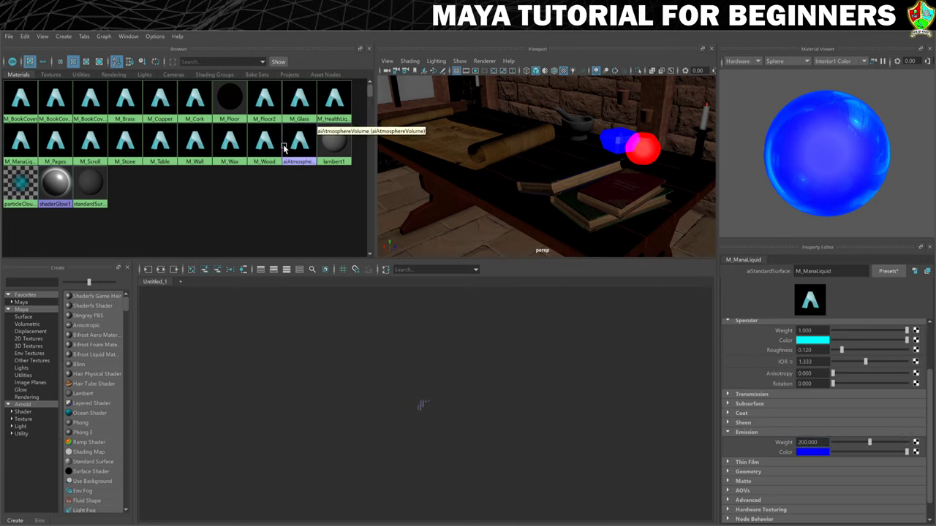
left_click(324, 116)
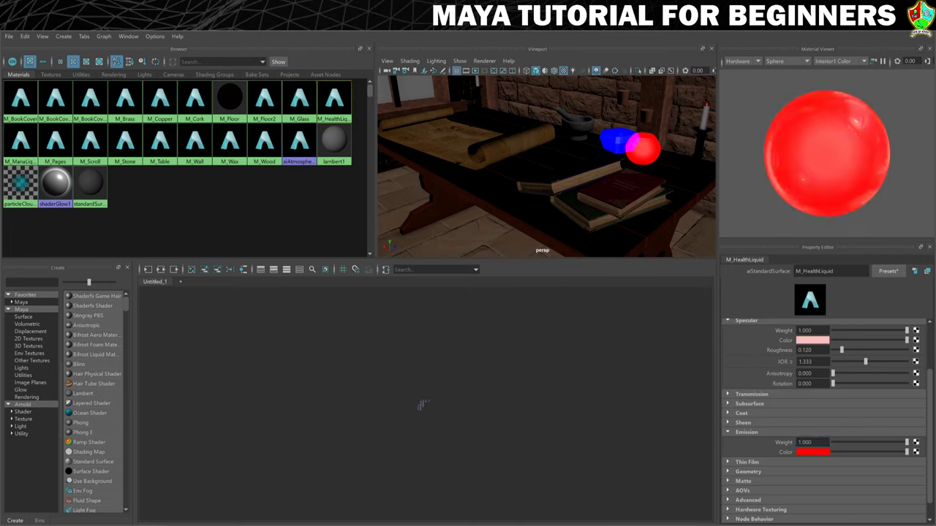
double_click(804, 443)
type("3")
type("00")
key("Return")
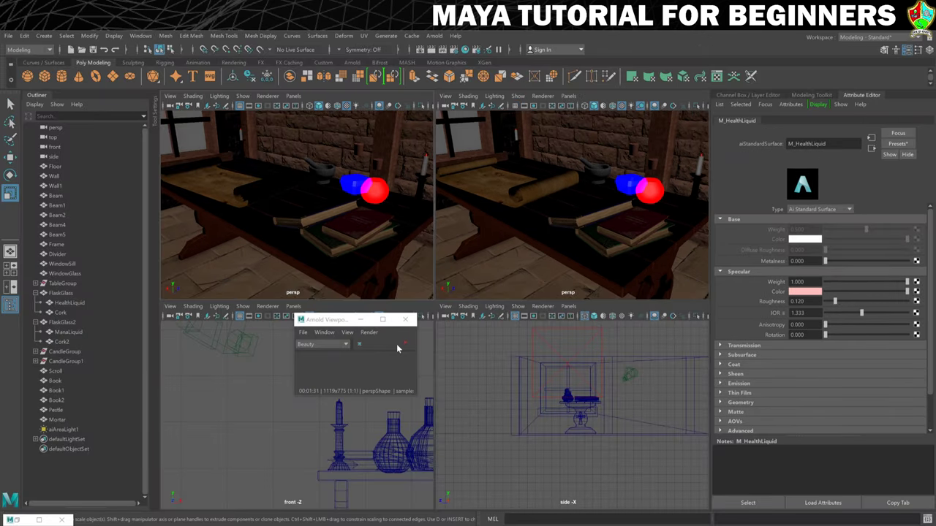
Start the Arnold IPR render of the perspective view from the Arnold Viewport window.
left_click(406, 343)
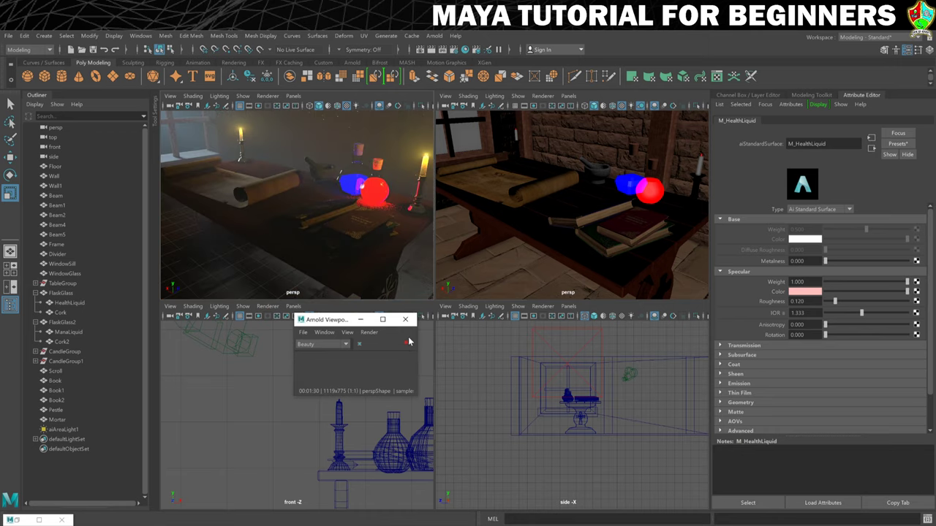